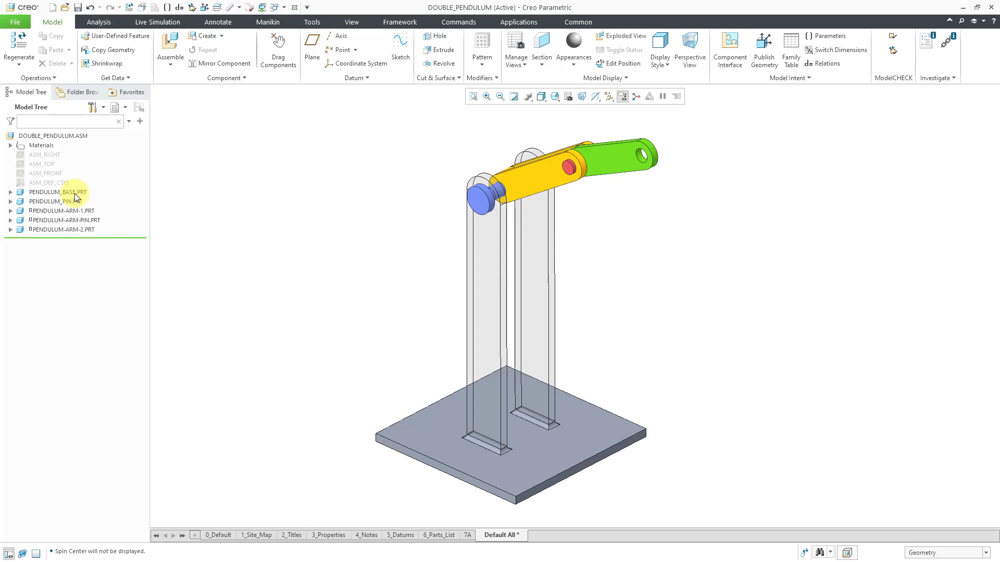
Step: Highlight the base, pin, first arm, arm pin and second arm one after another to identify the assembly's components
{"action": "left_click", "coordinate": [74, 192]}
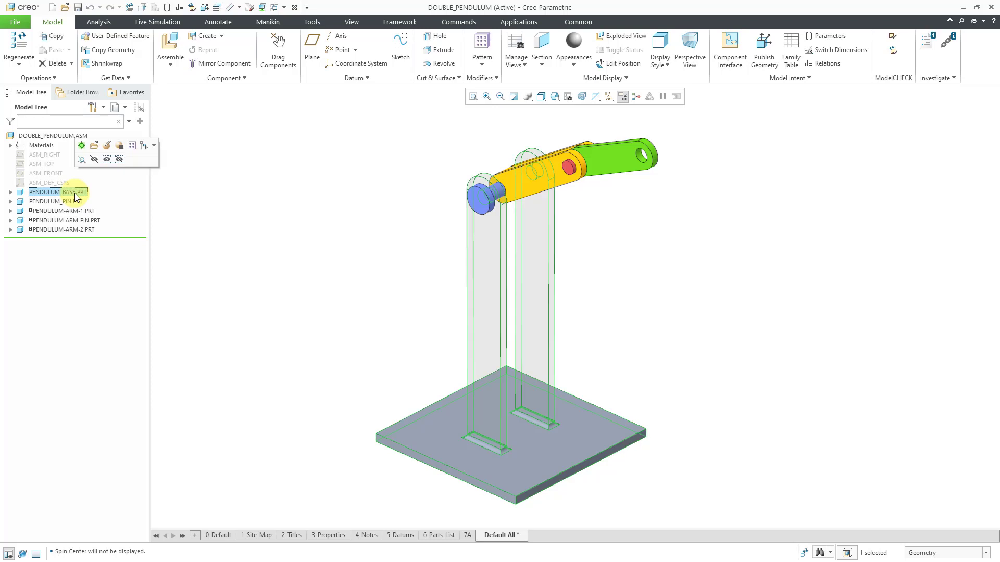
{"action": "left_click", "coordinate": [67, 202]}
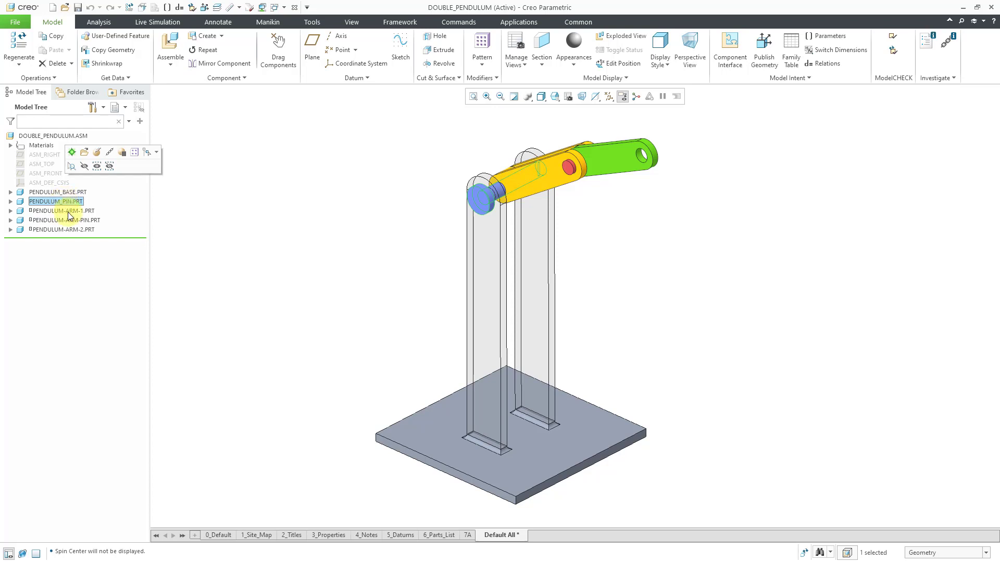
{"action": "left_click", "coordinate": [68, 212]}
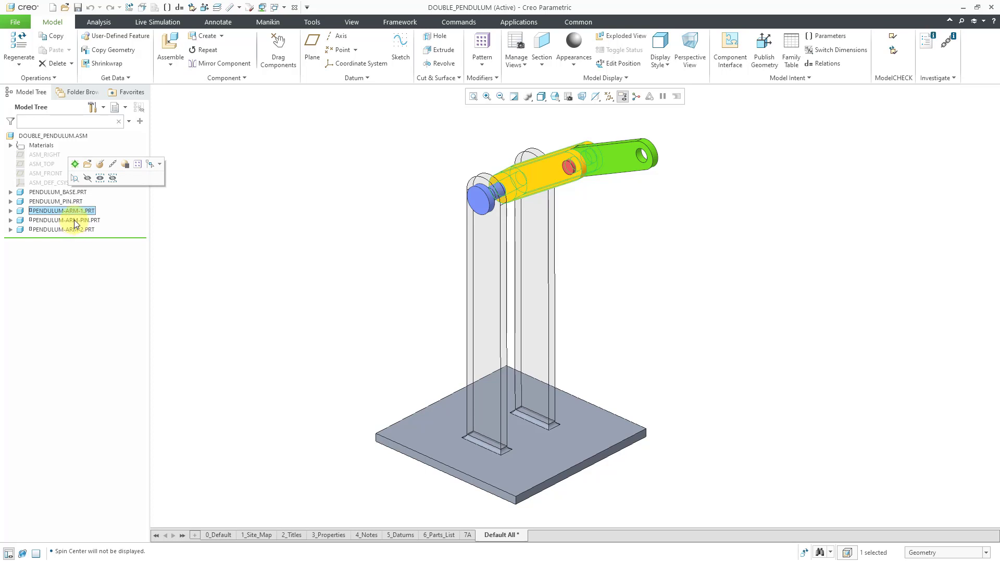
{"action": "left_click", "coordinate": [74, 222]}
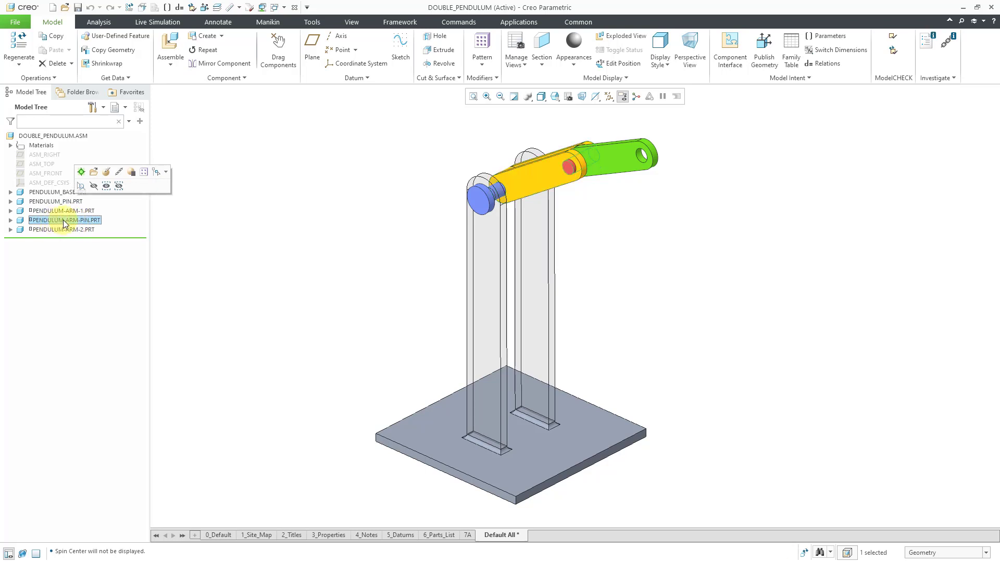
{"action": "left_click", "coordinate": [66, 229]}
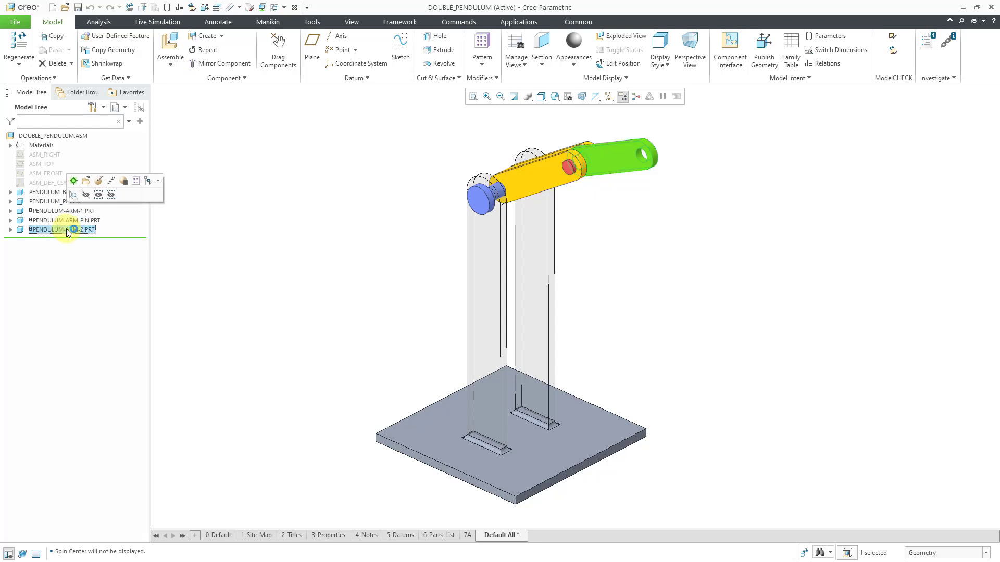
{"action": "left_click", "coordinate": [219, 194]}
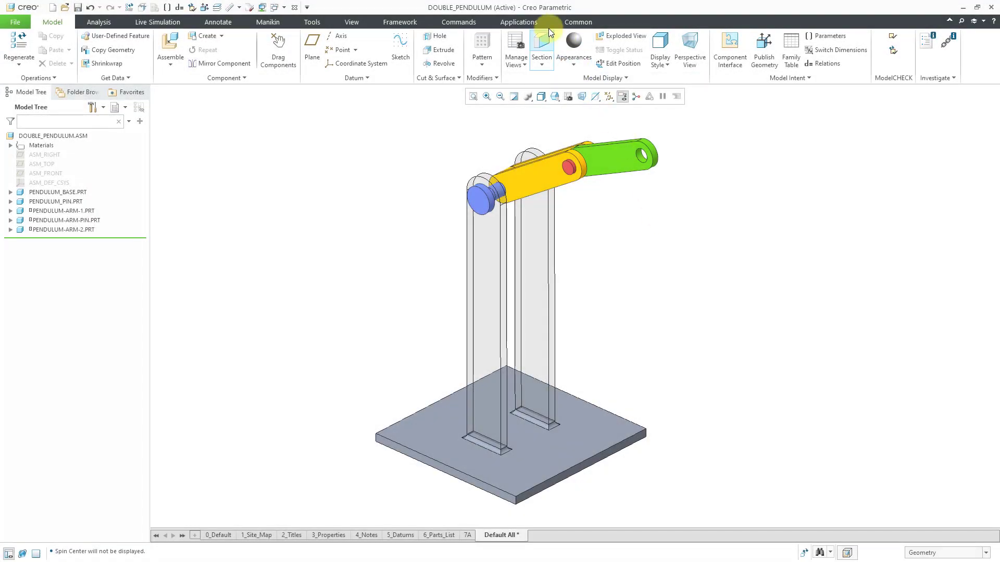
Step: Enter the Mechanism application and review the gravity definition, the initial conditions and the existing analyses
{"action": "left_click", "coordinate": [527, 21]}
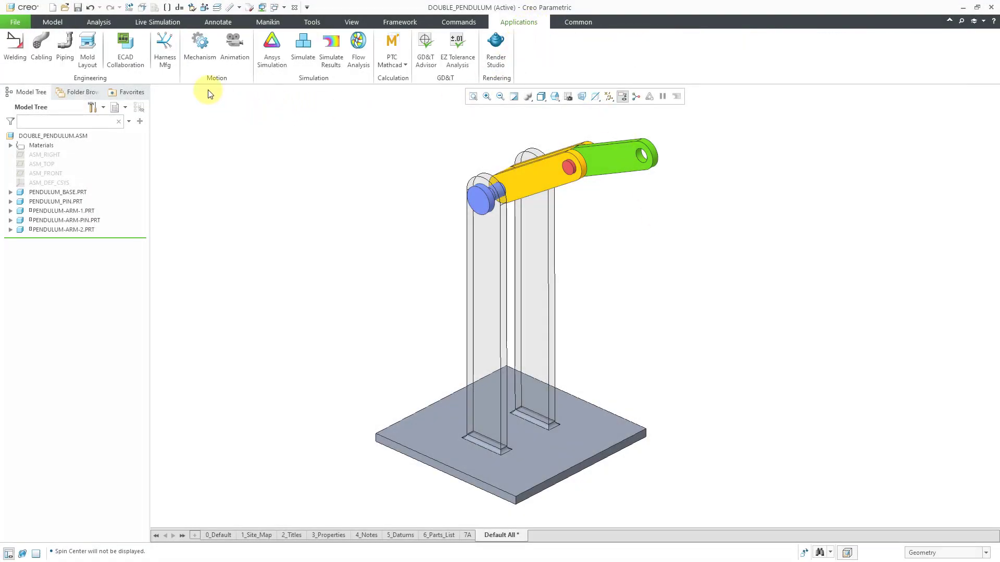
{"action": "left_click", "coordinate": [200, 45]}
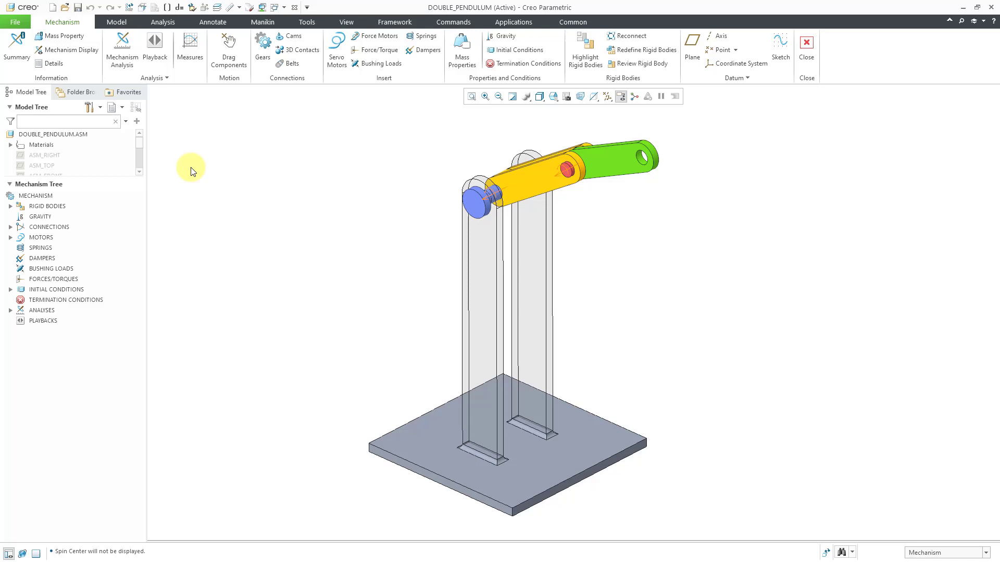
{"action": "double_click", "coordinate": [45, 219]}
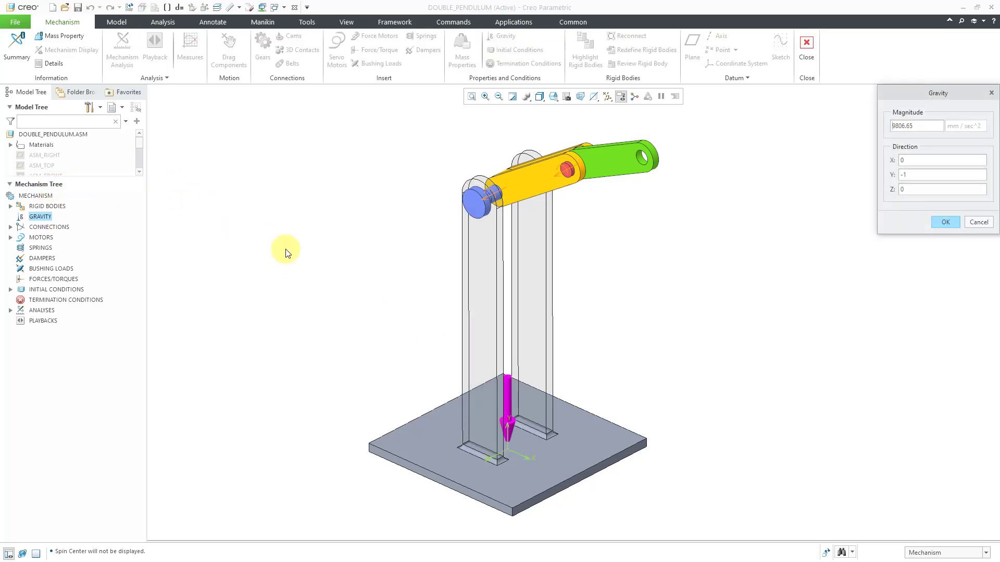
{"action": "left_click", "coordinate": [979, 223]}
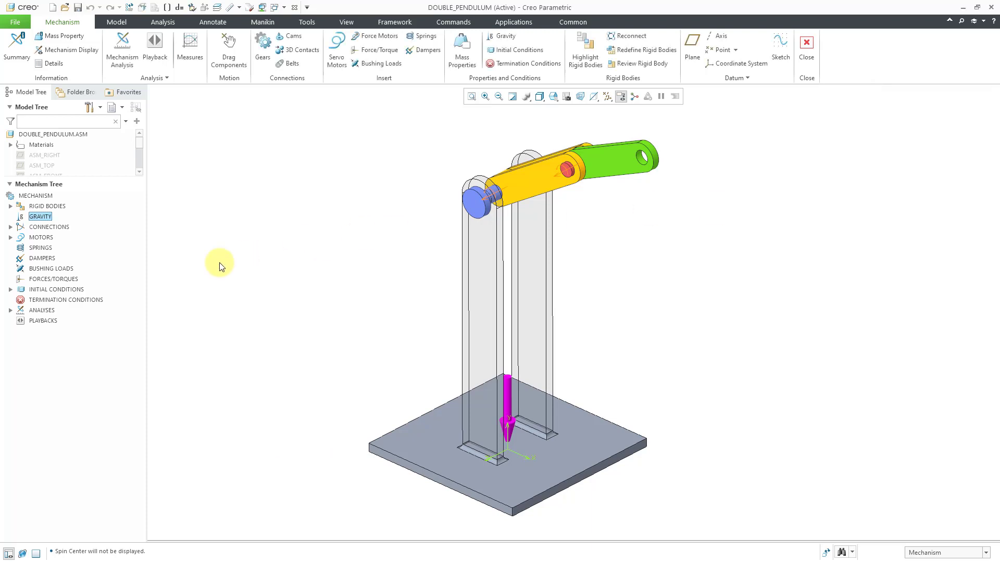
{"action": "left_click", "coordinate": [11, 290]}
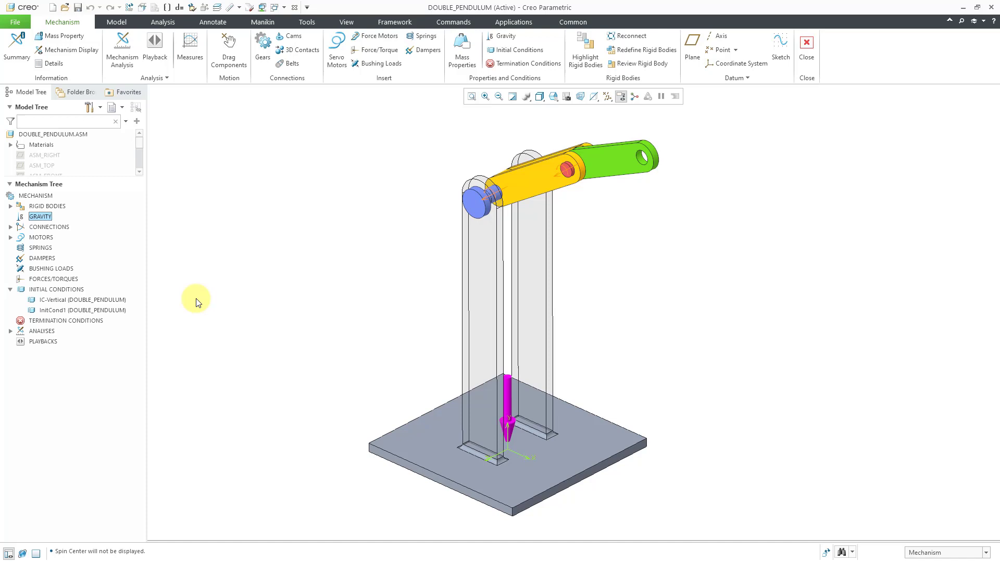
{"action": "left_click", "coordinate": [10, 331]}
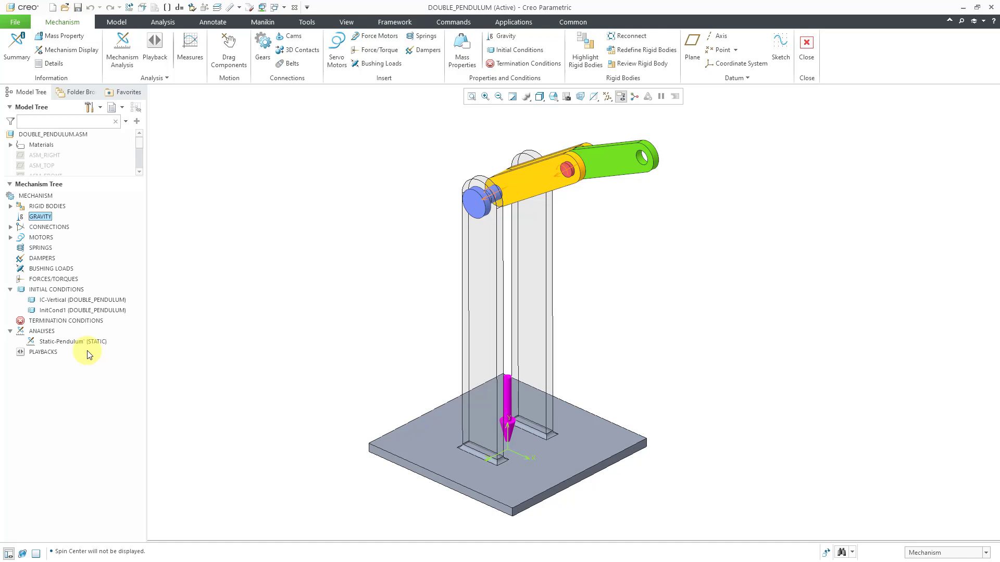
Step: Create a new mechanism analysis and set its type to Dynamic
{"action": "left_click", "coordinate": [47, 333]}
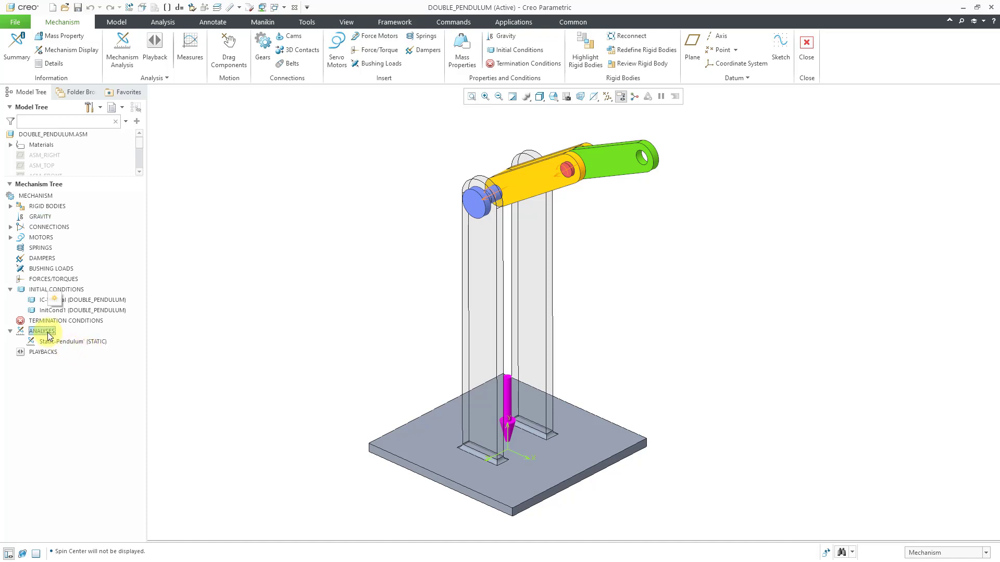
{"action": "left_click", "coordinate": [55, 301]}
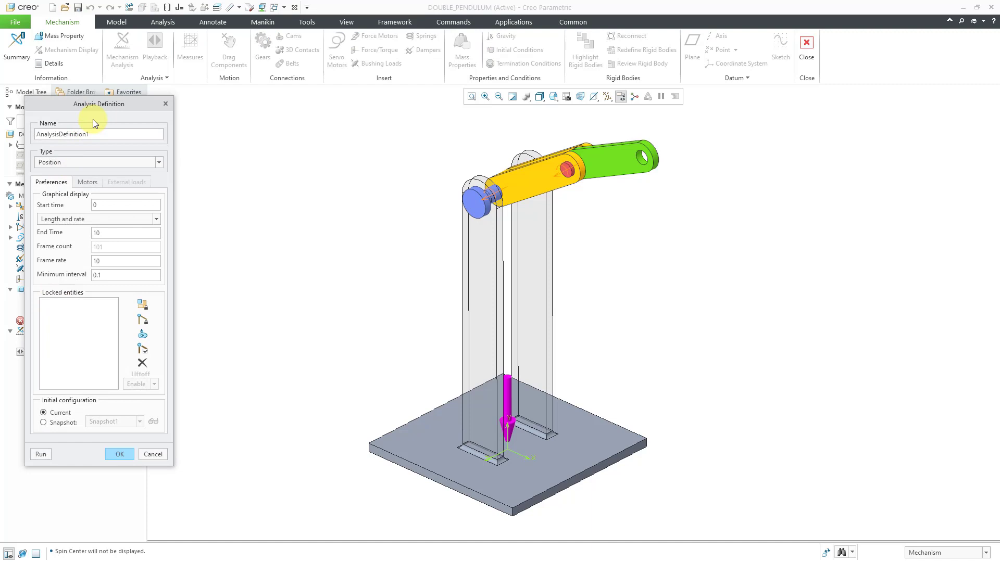
{"action": "left_click_drag", "start_coordinate": [96, 105], "coordinate": [235, 104]}
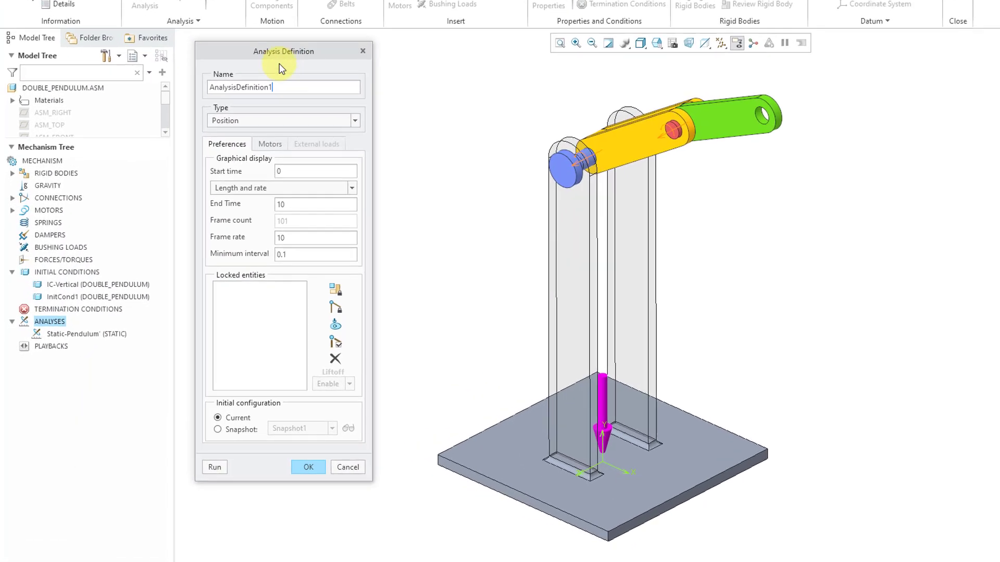
{"action": "left_click", "coordinate": [296, 102]}
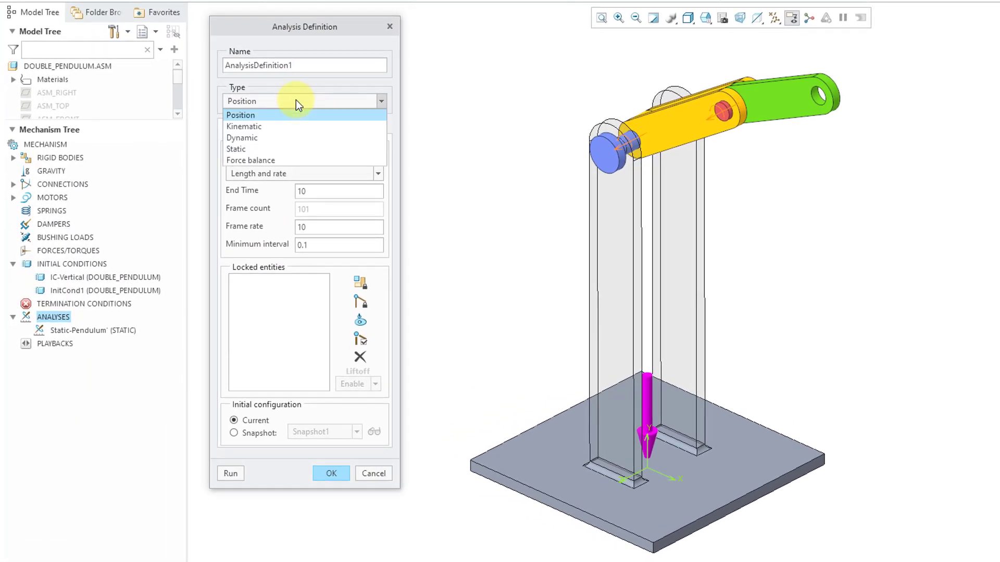
{"action": "left_click", "coordinate": [292, 138]}
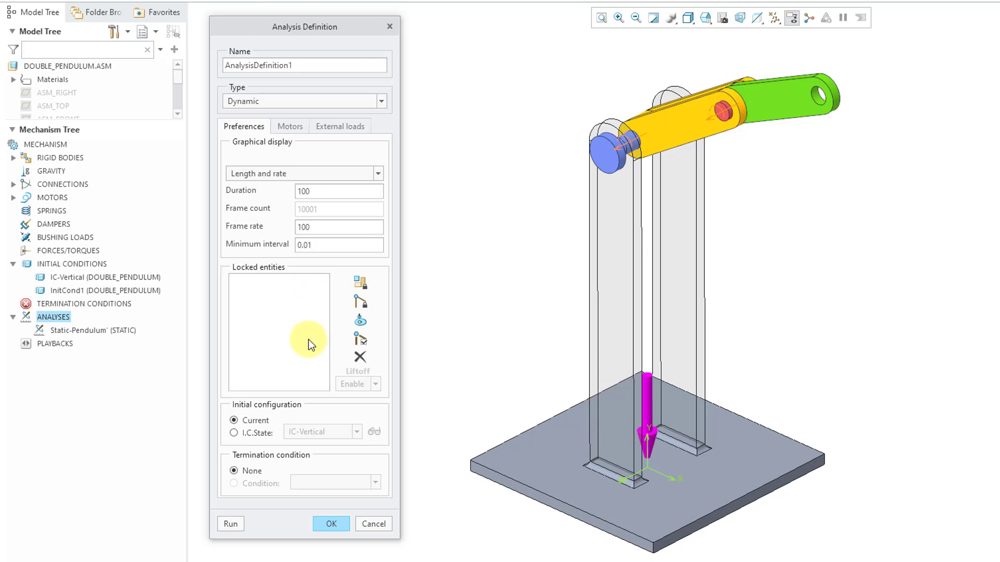
Step: Start the analysis from the InitCond1 initial condition state and include gravity in its external loads, without friction
{"action": "left_click", "coordinate": [234, 433]}
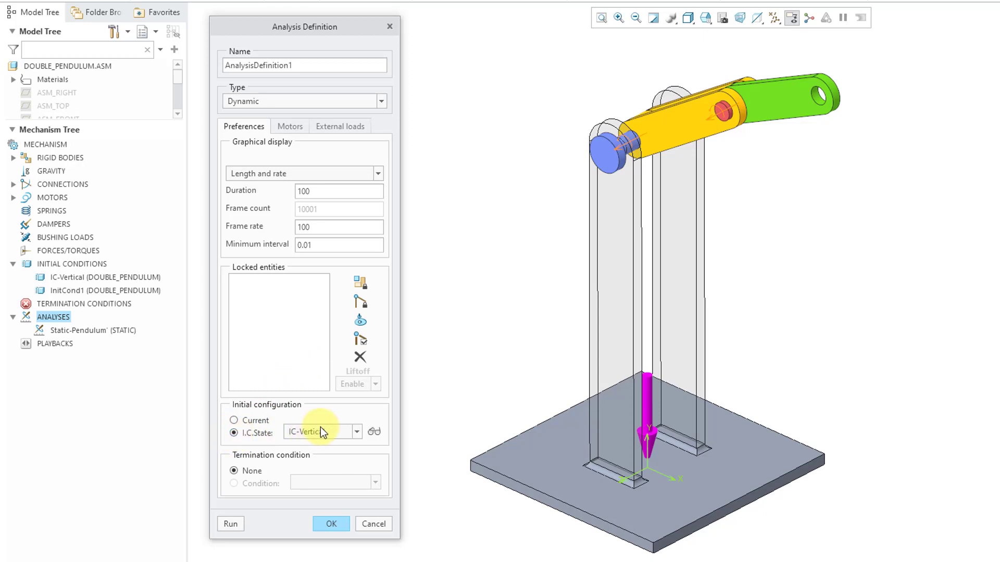
{"action": "left_click", "coordinate": [356, 433]}
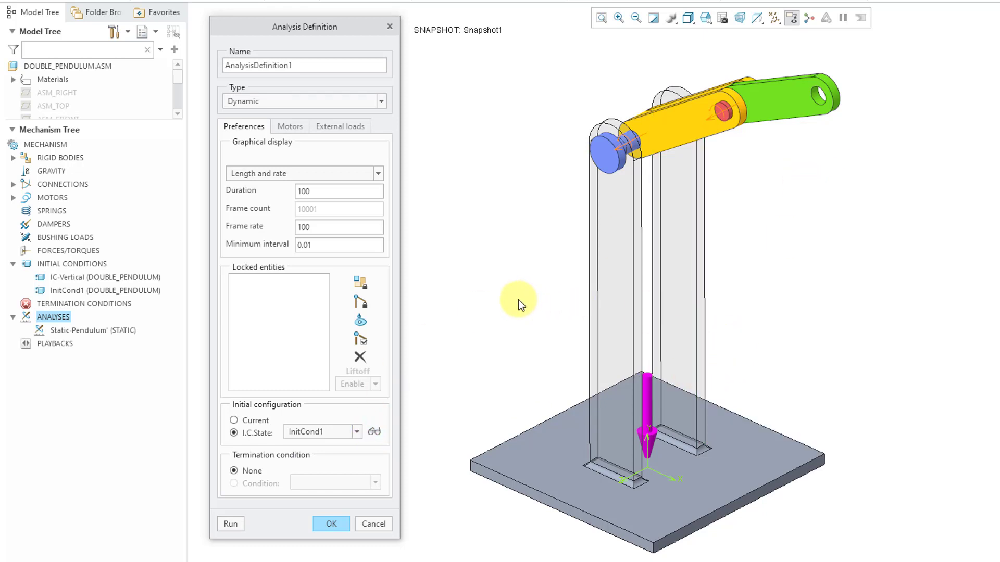
{"action": "left_click", "coordinate": [283, 129]}
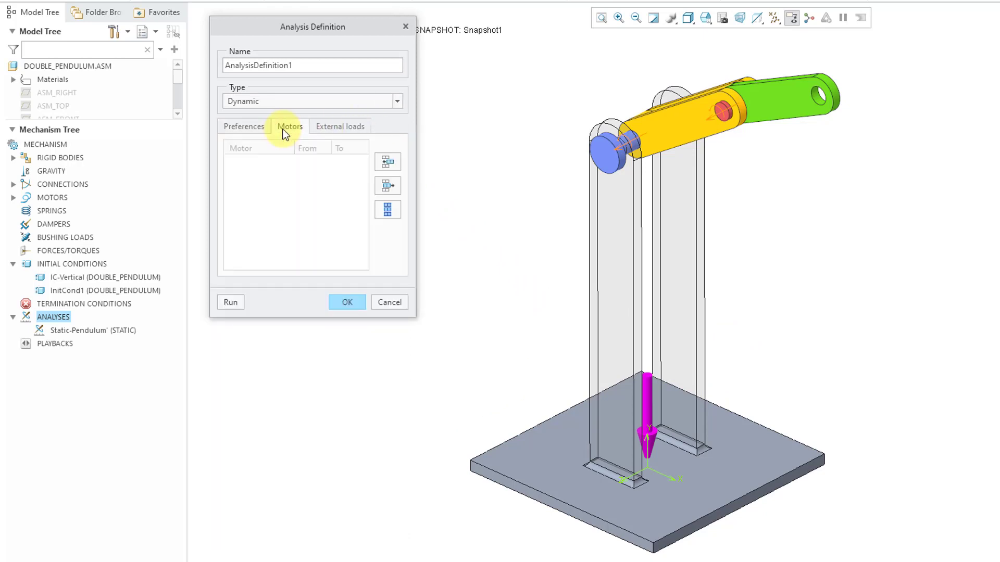
{"action": "left_click", "coordinate": [335, 127]}
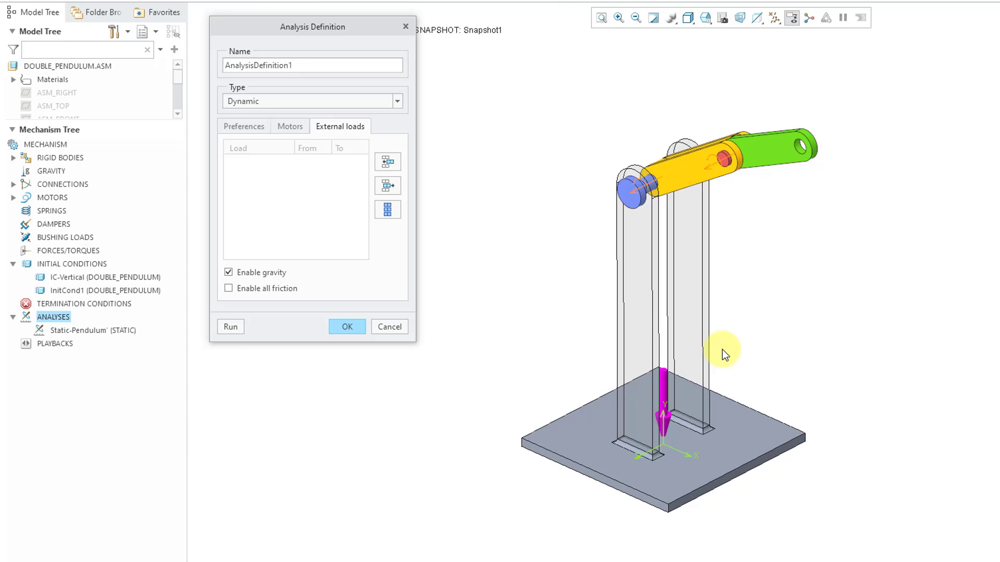
{"action": "middle_click_drag", "start_coordinate": [725, 348], "coordinate": [737, 323]}
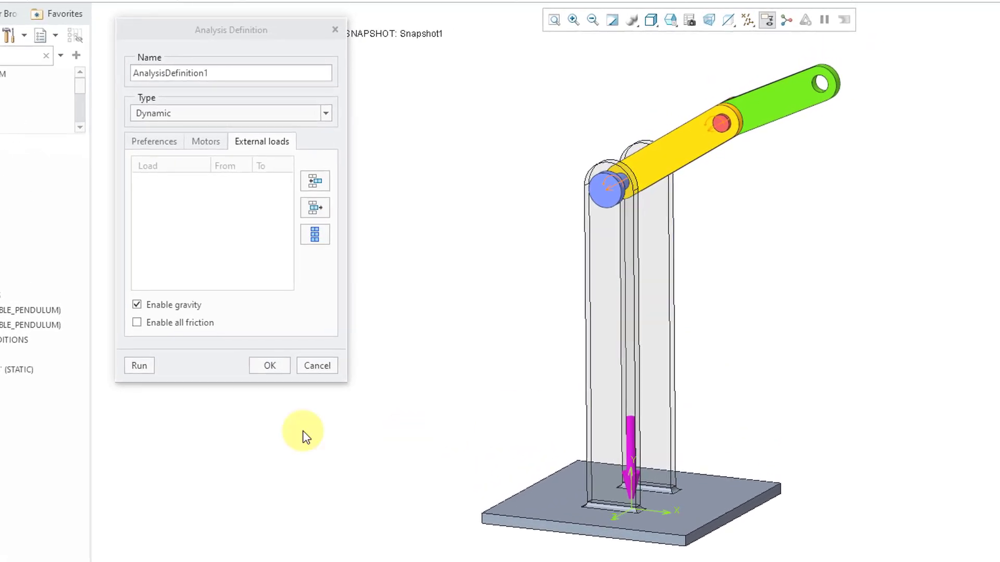
Step: Run the dynamic analysis from InitCond1 and interrupt it partway
{"action": "left_click", "coordinate": [140, 369]}
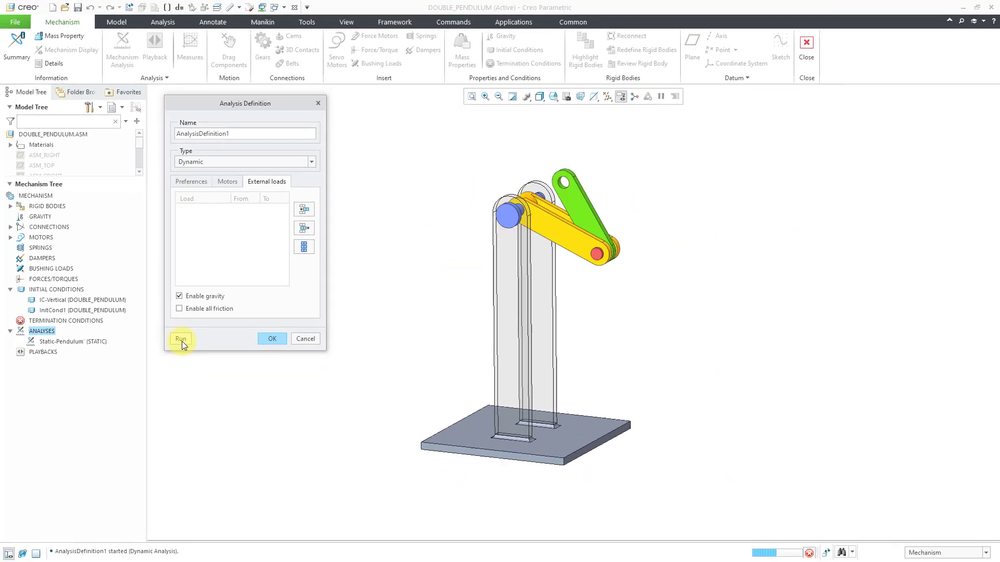
{"action": "left_click", "coordinate": [808, 553]}
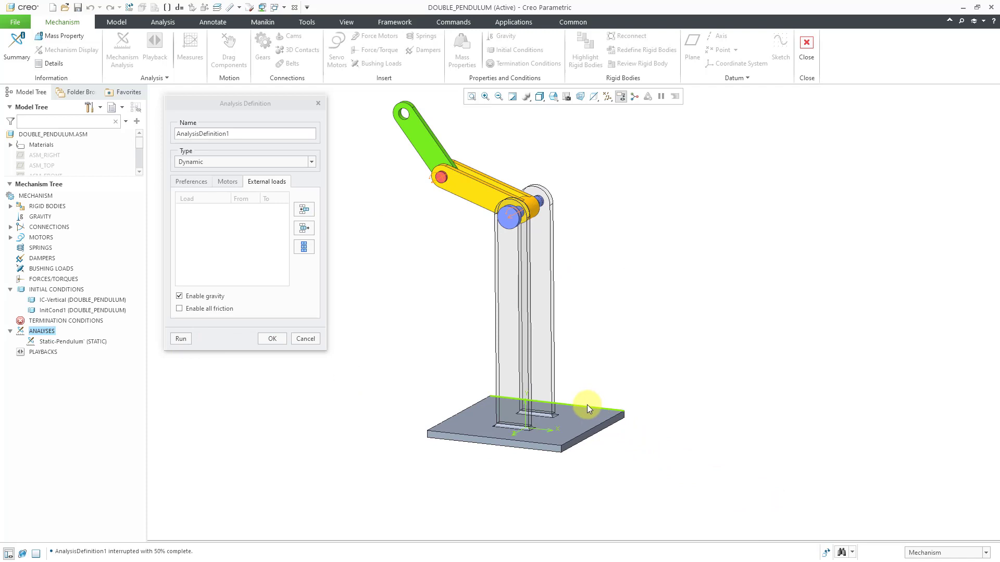
{"action": "middle_click_drag", "start_coordinate": [587, 405], "coordinate": [615, 447], "text": "shift"}
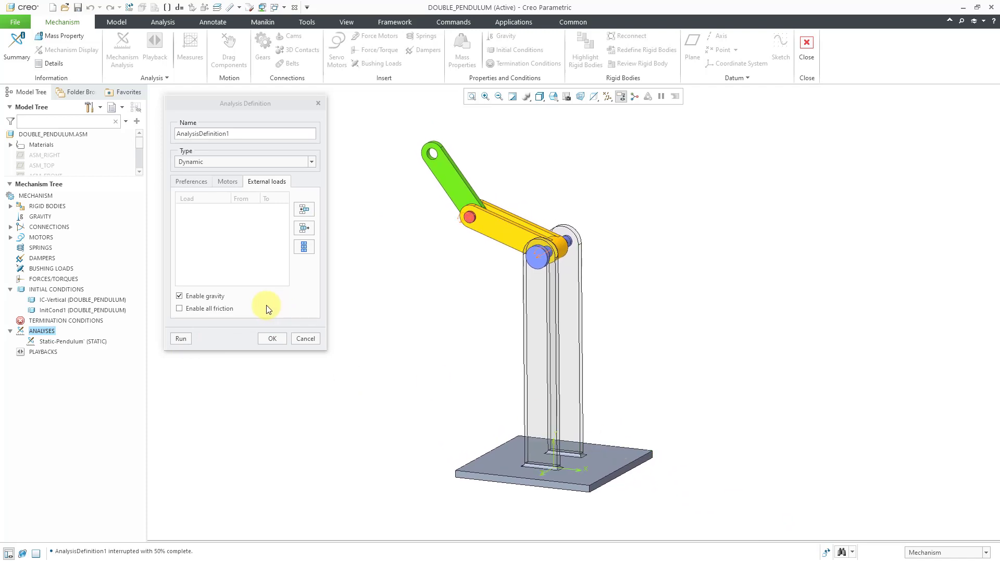
Step: Set the analysis duration to 20 and its initial condition state to IC-Vertical, previewing the upright pendulum position
{"action": "left_click", "coordinate": [197, 180]}
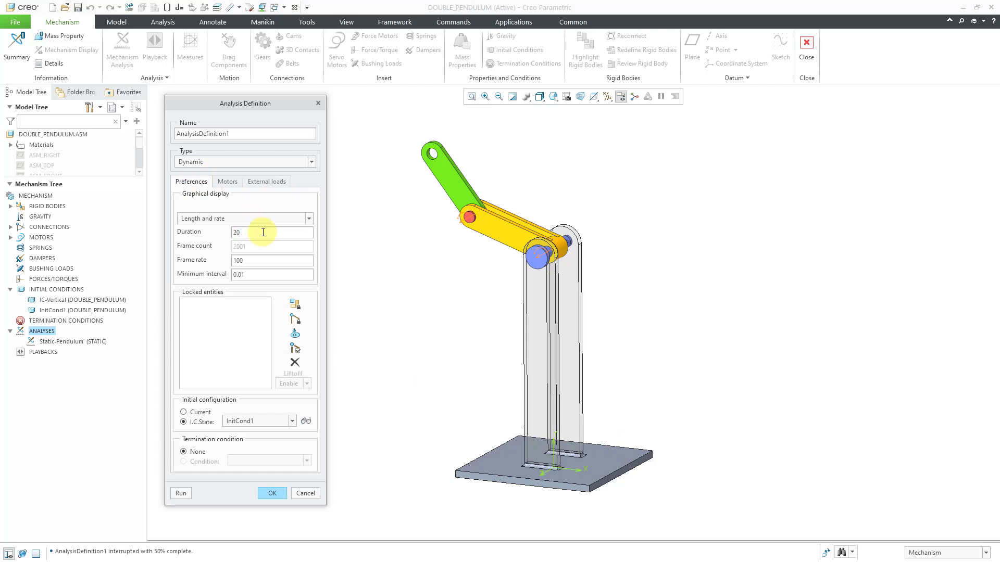
{"action": "left_click", "coordinate": [293, 422]}
{"action": "left_click", "coordinate": [284, 432]}
{"action": "left_click", "coordinate": [306, 422]}
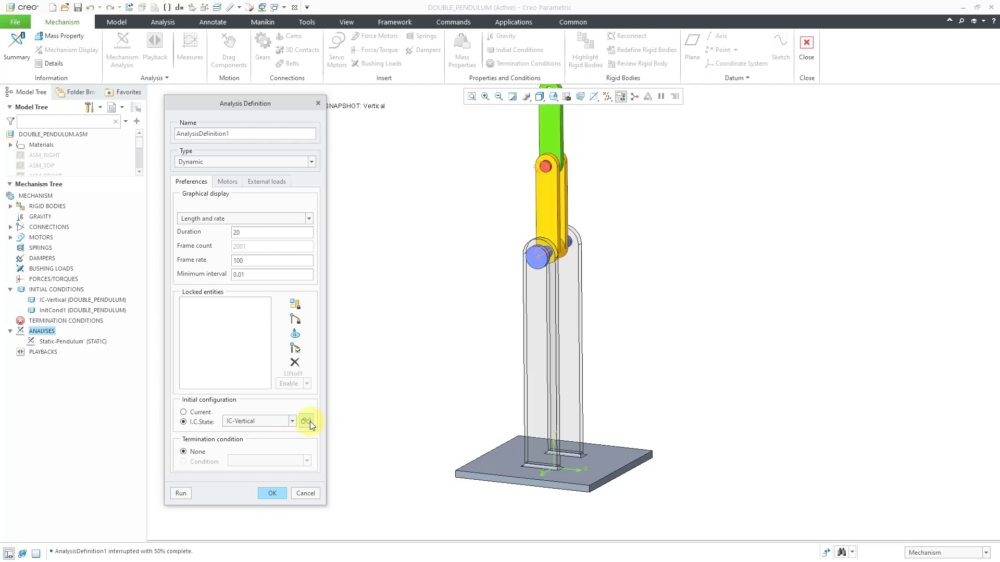
{"action": "scroll", "coordinate": [471, 464], "scroll_direction": "down", "scroll_amount": 2}
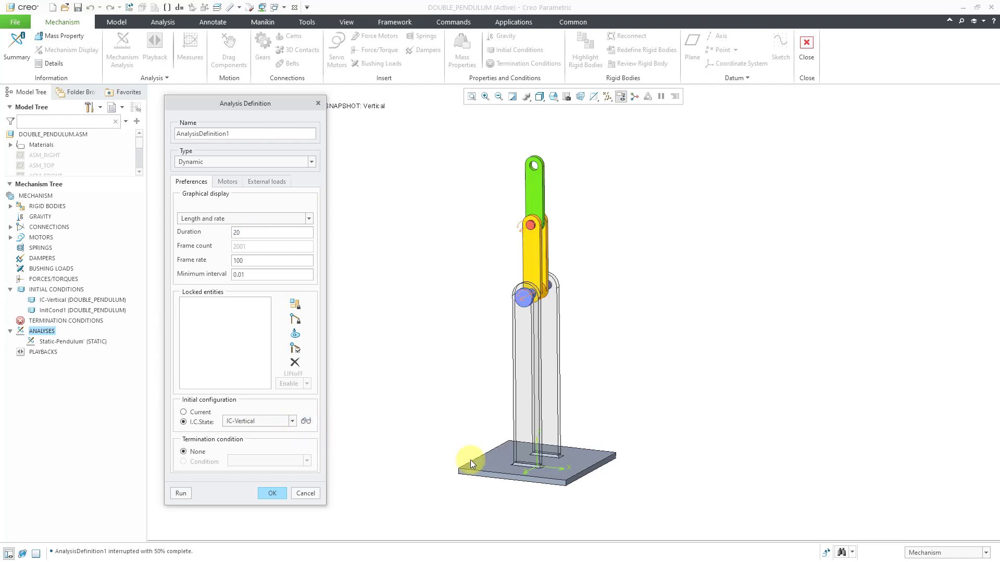
{"action": "middle_click_drag", "start_coordinate": [488, 459], "coordinate": [543, 482], "text": "shift"}
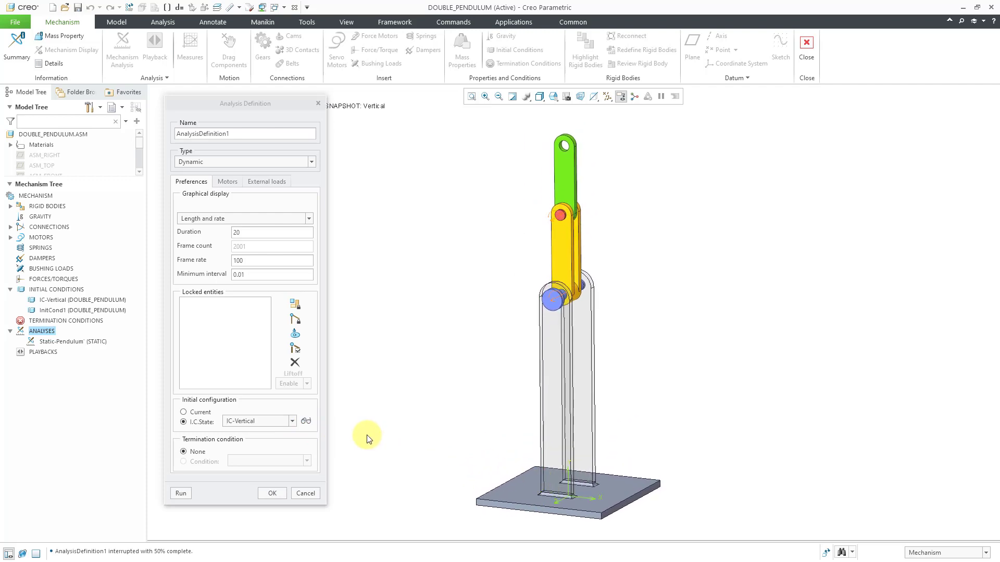
Step: Rerun the analysis over the existing result set and save the definition with Current as its initial configuration
{"action": "left_click", "coordinate": [182, 493]}
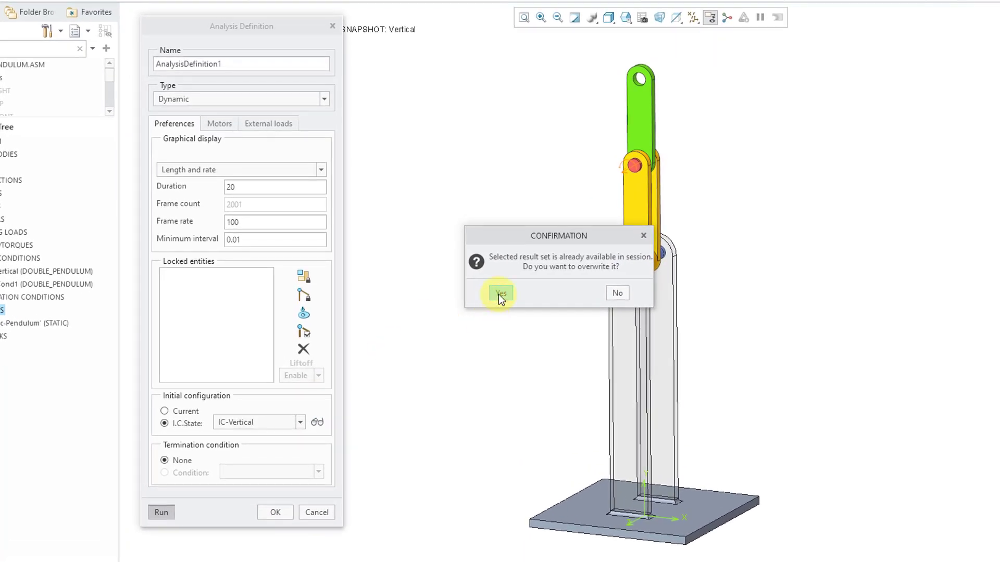
{"action": "left_click", "coordinate": [498, 295]}
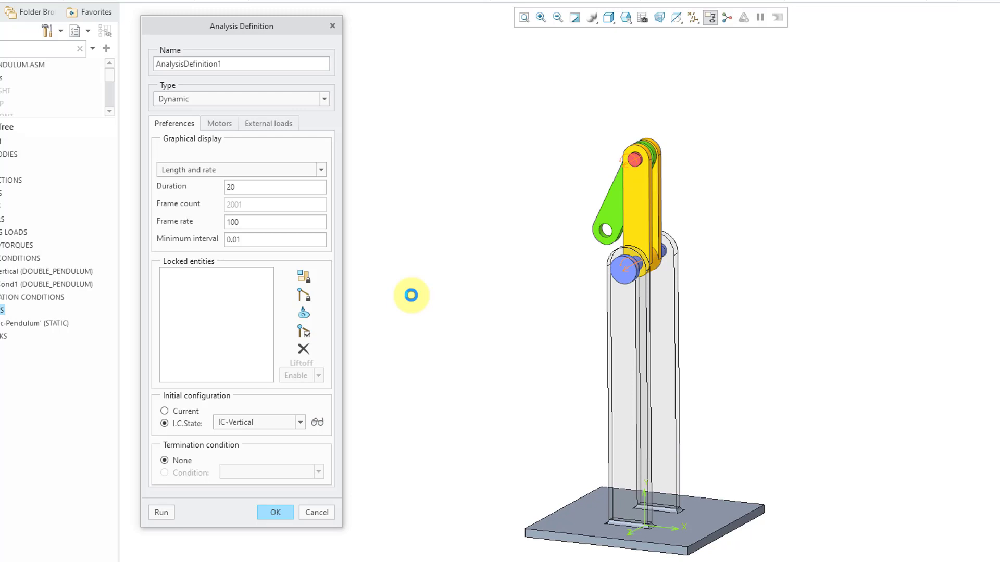
{"action": "left_click", "coordinate": [165, 411]}
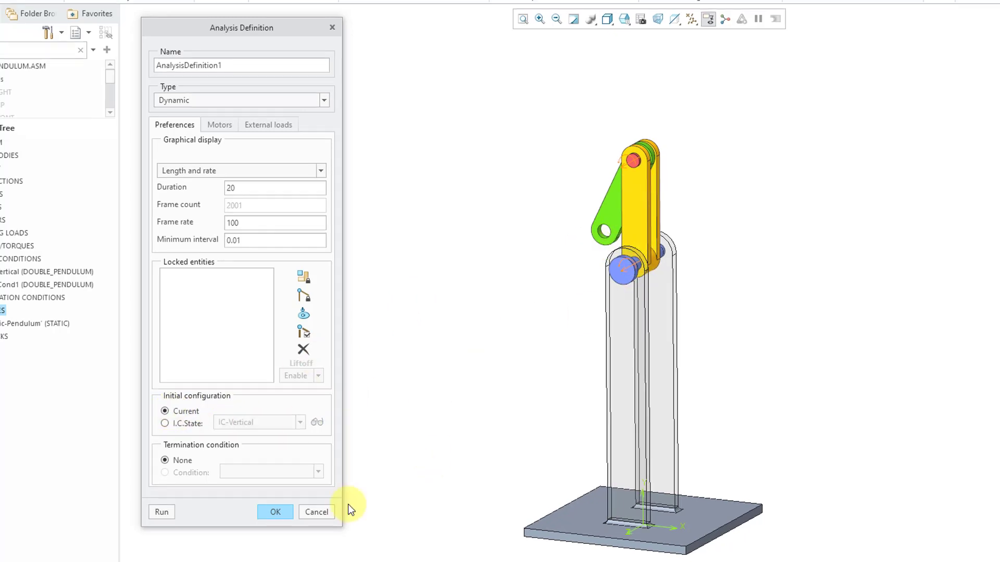
{"action": "left_click", "coordinate": [281, 515]}
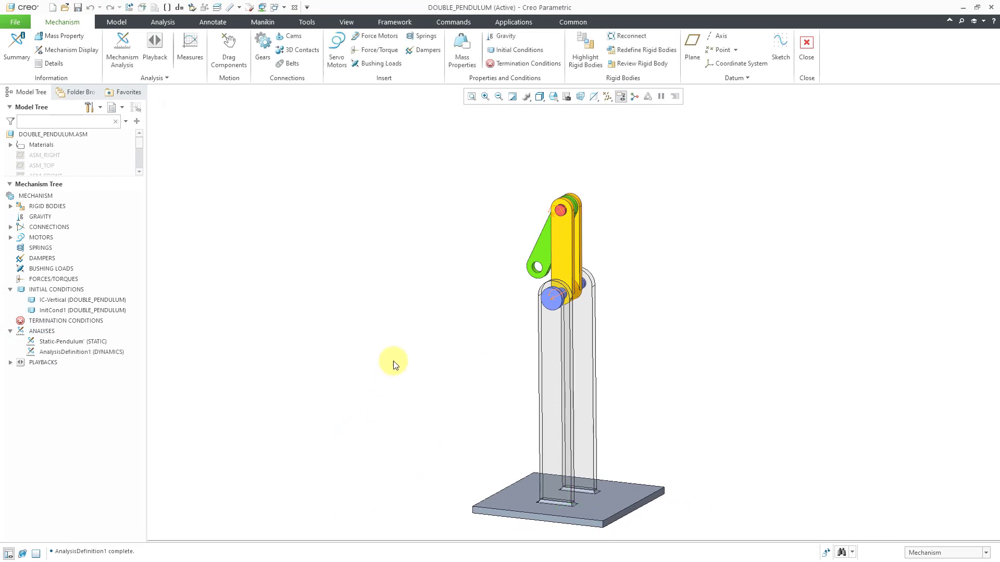
Step: Drag the green second arm up and outward so the pendulum takes a new bent starting position
{"action": "left_click", "coordinate": [232, 64]}
{"action": "left_click", "coordinate": [522, 259]}
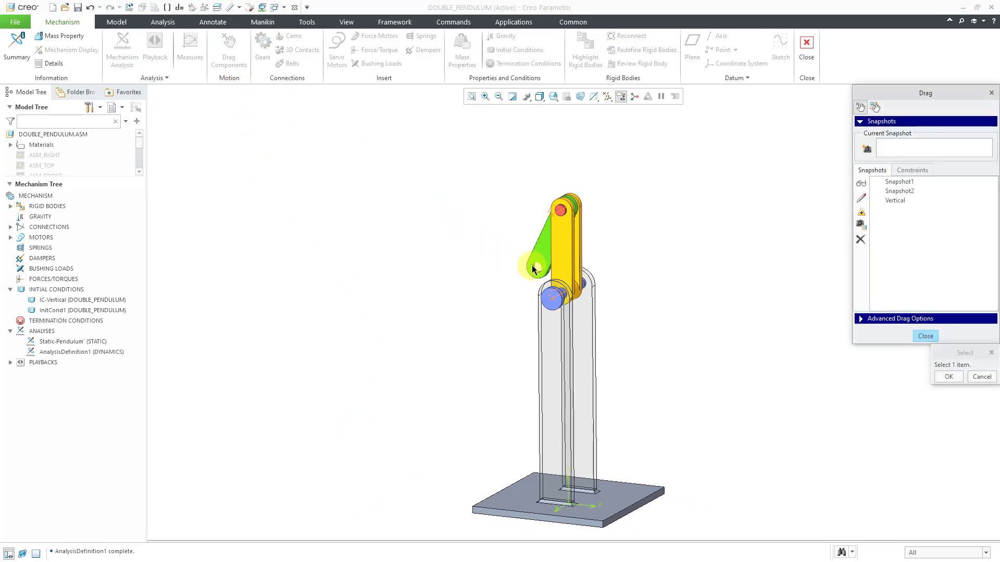
{"action": "left_click", "coordinate": [532, 264]}
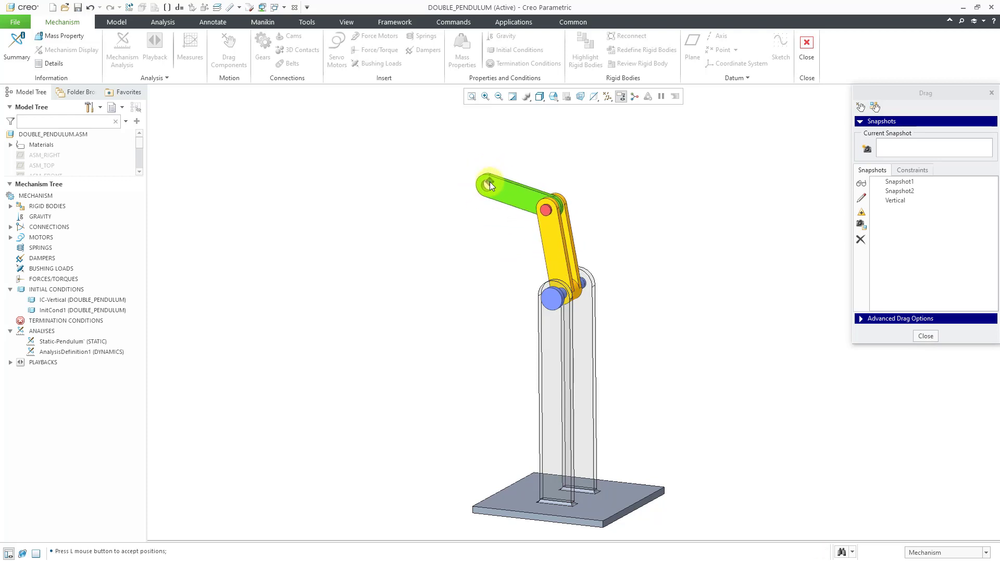
{"action": "left_click", "coordinate": [490, 182]}
{"action": "left_click", "coordinate": [935, 338]}
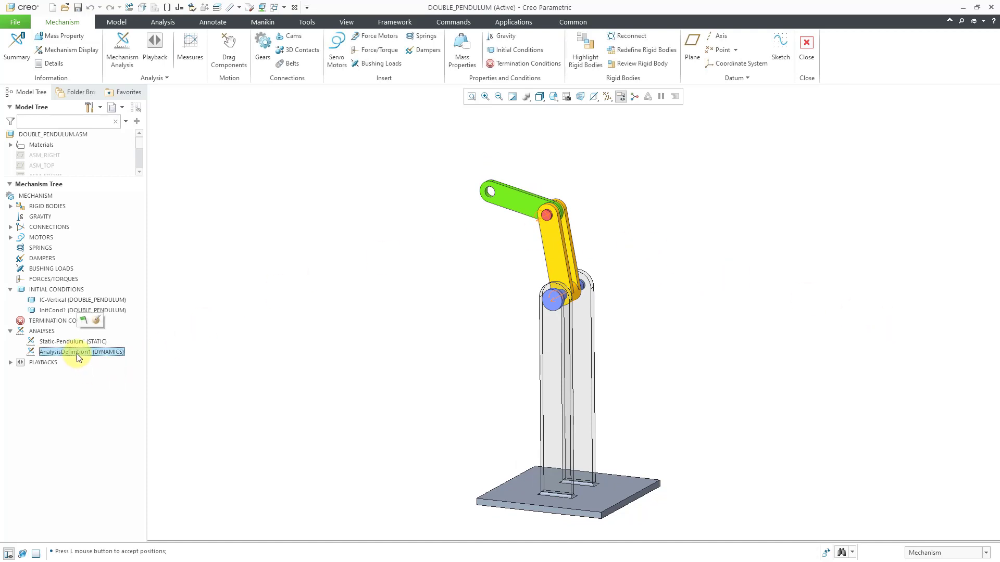
Step: Reopen the dynamic analysis definition and run it from the current position, overwriting the existing result set
{"action": "left_click", "coordinate": [98, 320]}
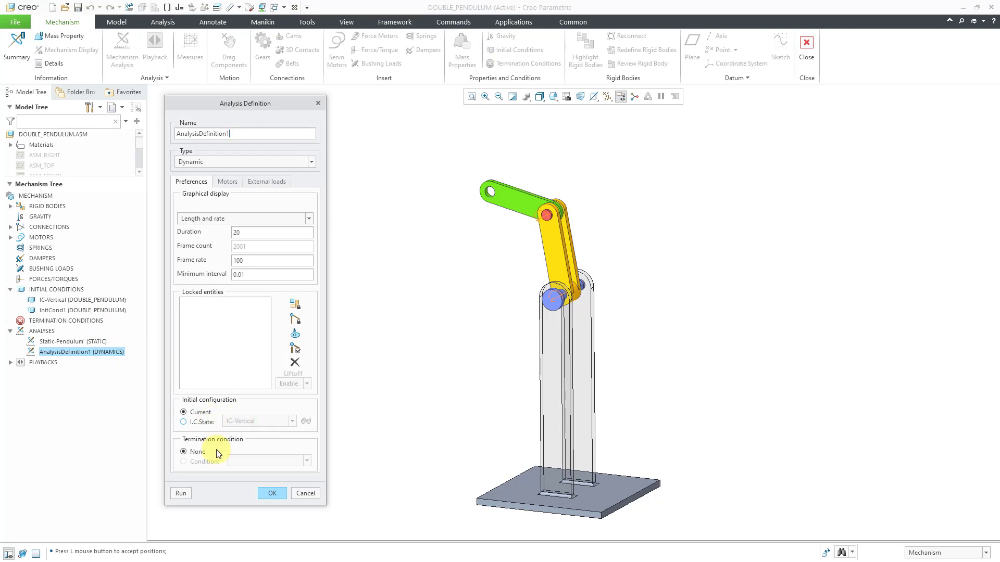
{"action": "left_click", "coordinate": [181, 493]}
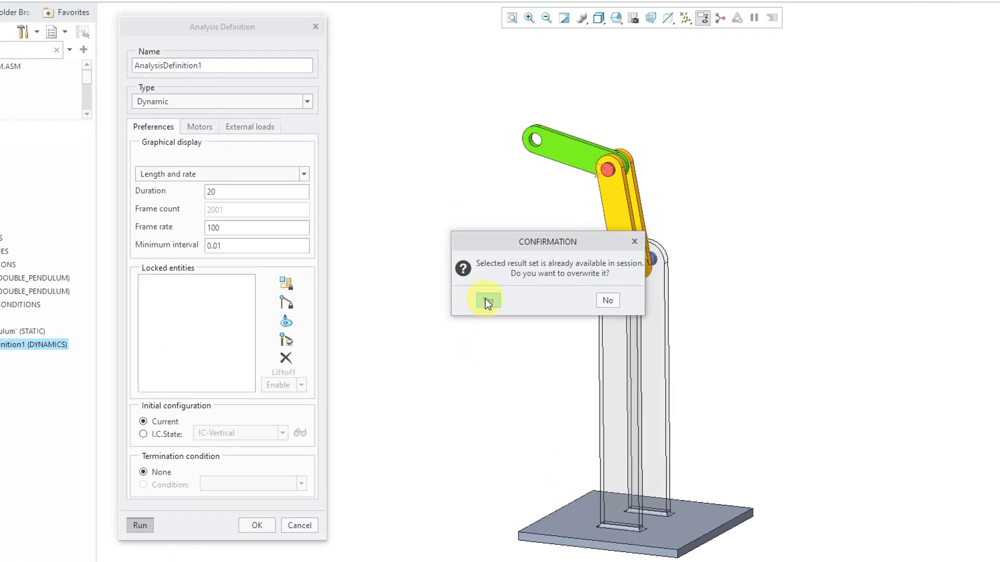
{"action": "left_click", "coordinate": [487, 301]}
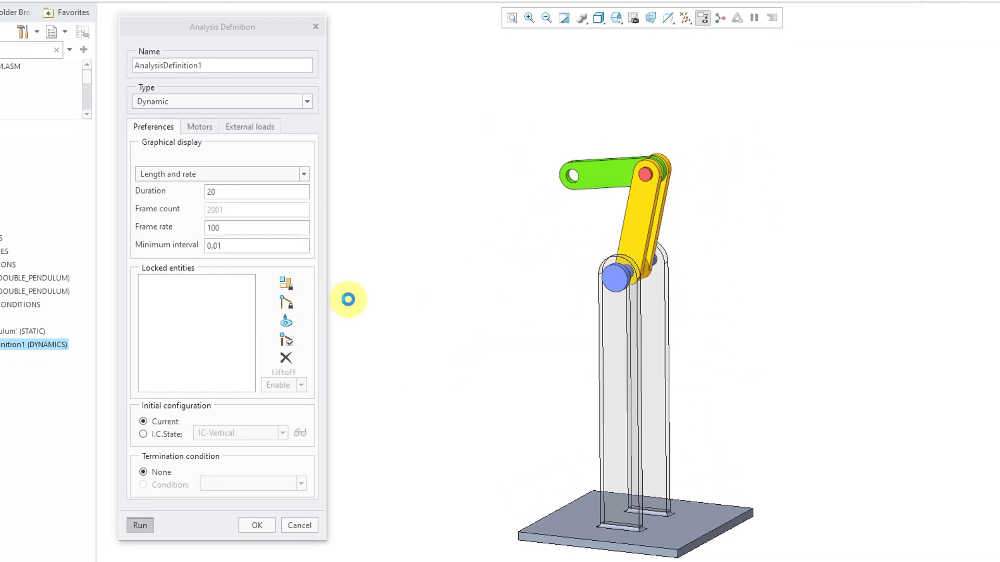